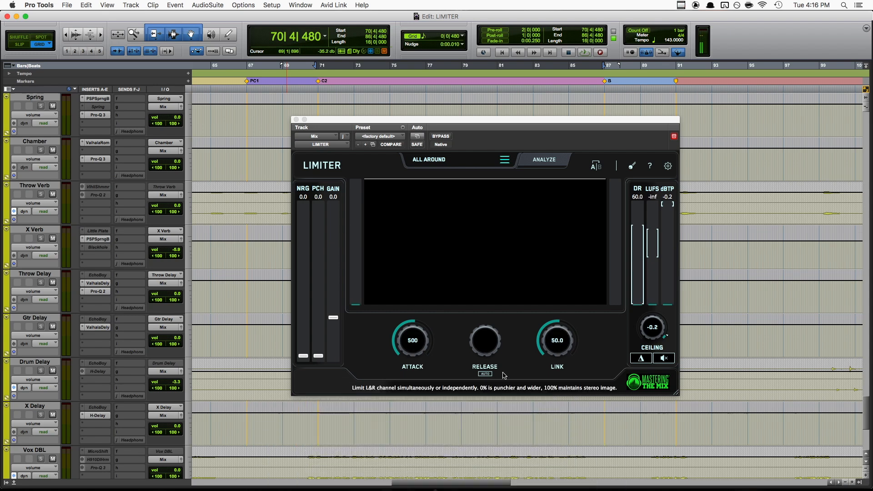
Try a manual release time of 8 ms on the limiter and return the release to automatic
left_click(485, 374)
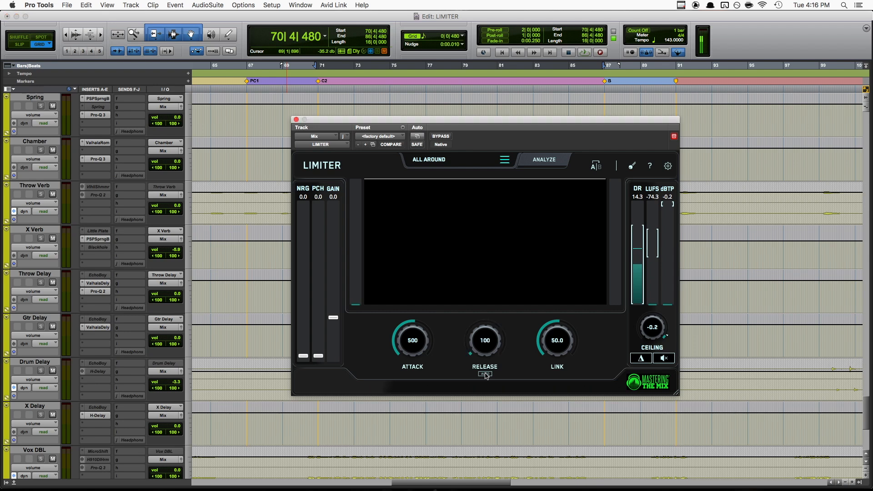
mouse_move(485, 340)
left_mouse_down()
mouse_move(485, 261)
mouse_move(484, 350)
left_mouse_up()
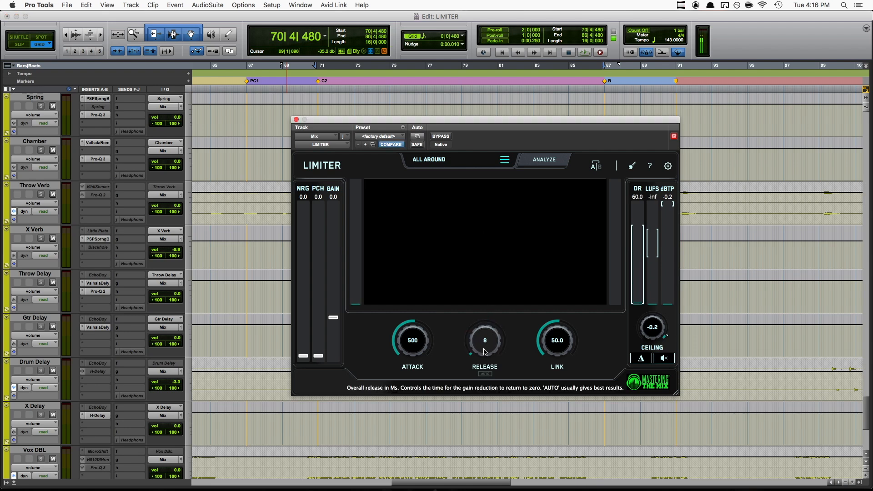
left_click(485, 375)
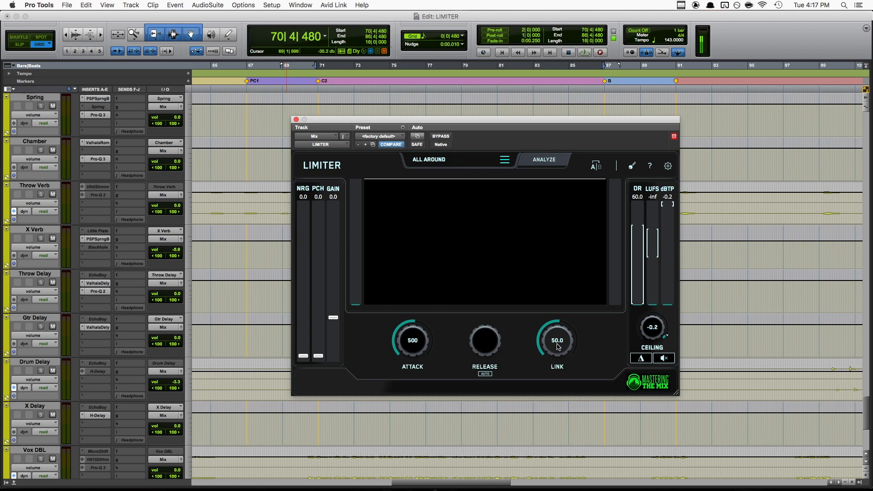
Try the channel link at 100 and at 0, and reset it to 50
left_click_drag(558, 346, 559, 278)
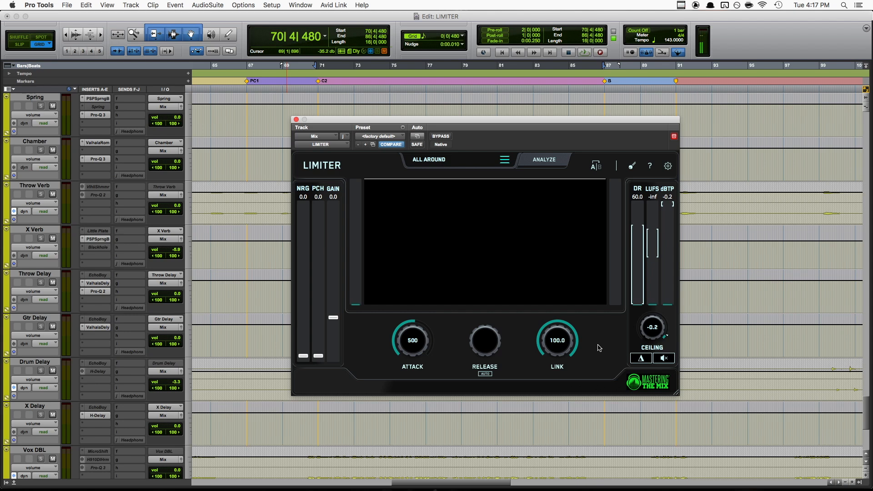
left_click_drag(558, 342, 634, 488)
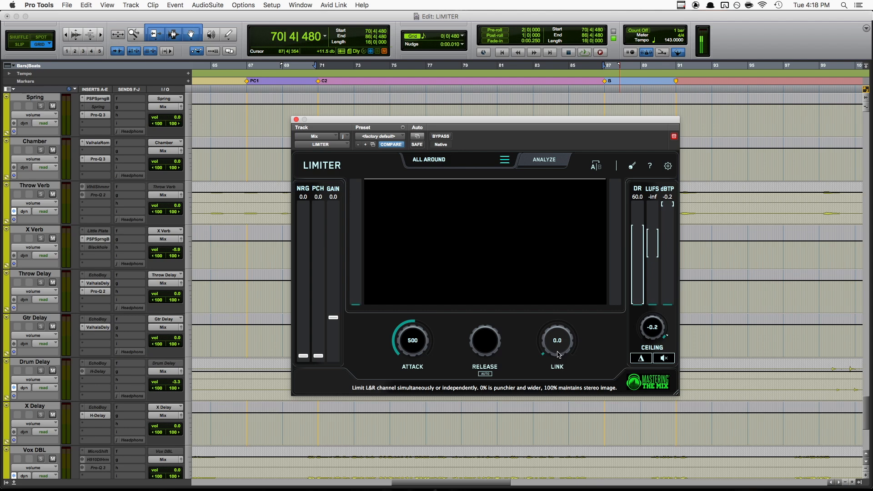
mouse_move(562, 348)
left_mouse_down()
mouse_move(568, 223)
mouse_move(558, 307)
mouse_move(570, 343)
mouse_move(550, 291)
mouse_move(570, 335)
left_mouse_up()
double_click(570, 335)
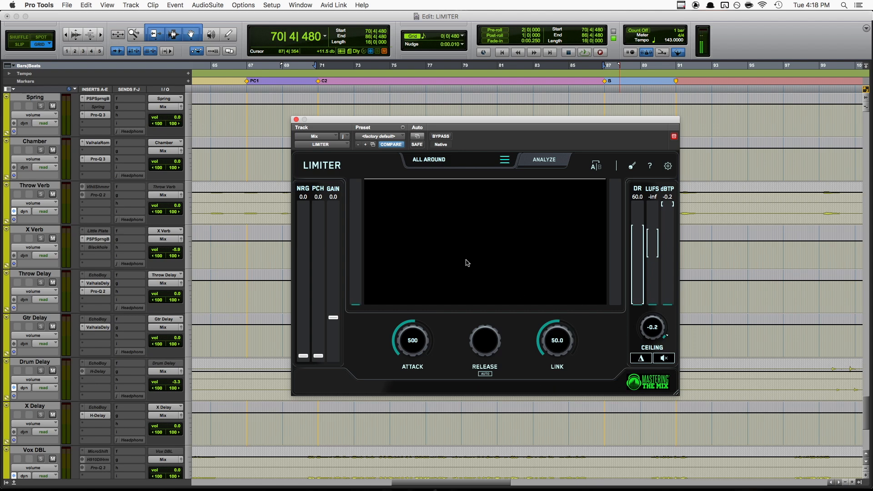
Examine the level display, the DR, LUFS and true-peak meters with their target ranges, and the ceiling control
mouse_move(485, 260)
mouse_move(641, 246)
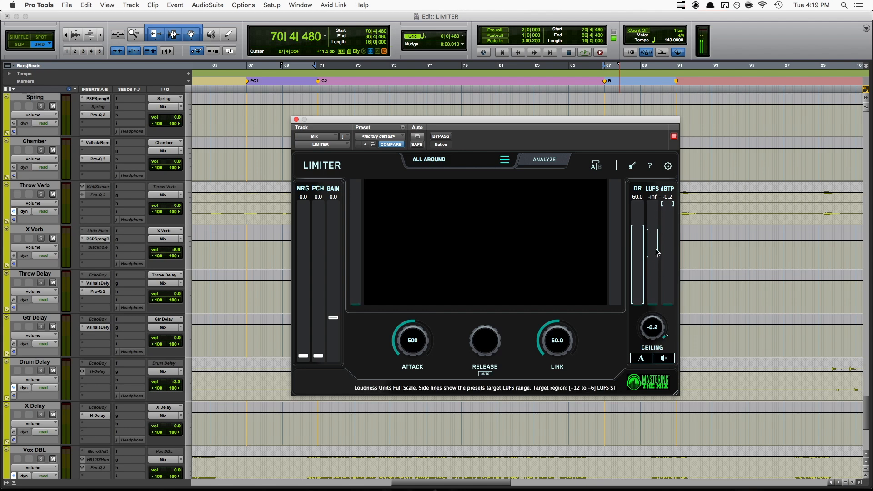
mouse_move(667, 239)
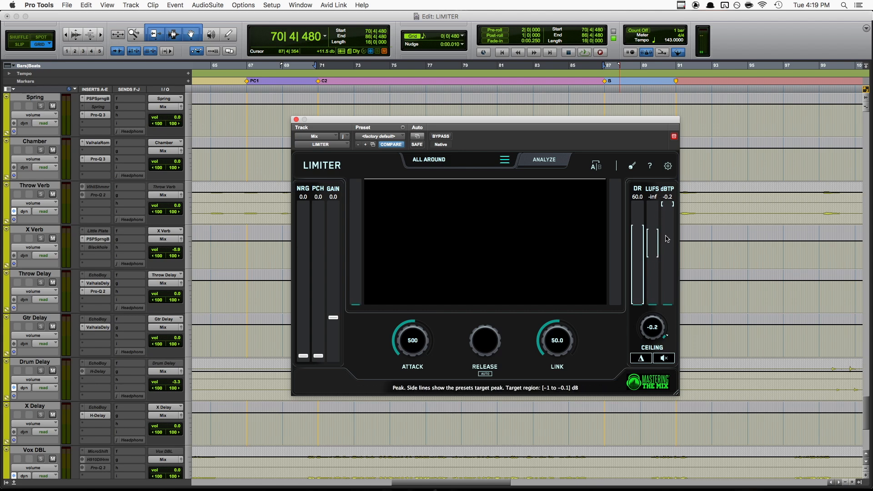
left_click_drag(654, 327, 658, 339)
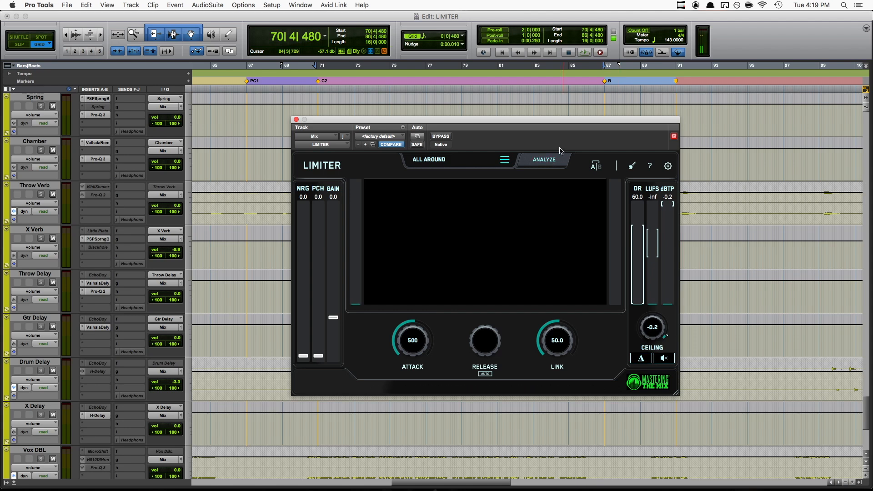
Load the Mastering: Spotify Loud preset and analyze the mix with it during playback
left_click(504, 159)
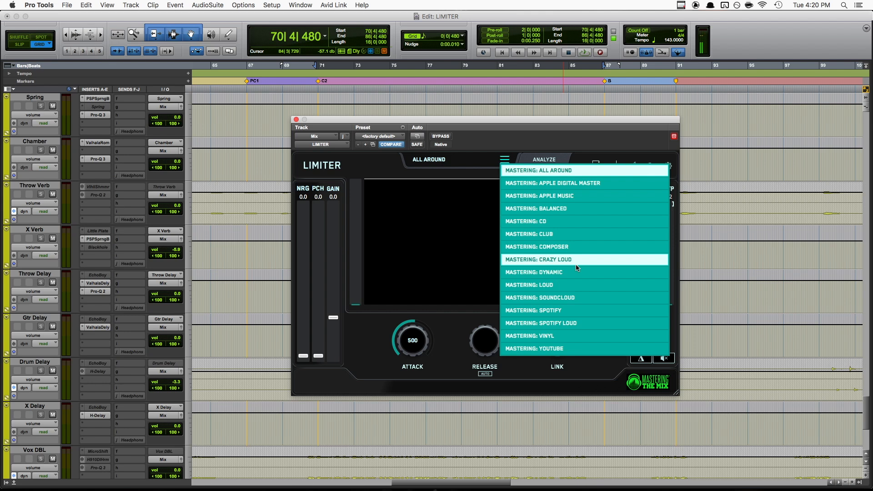
left_click(575, 323)
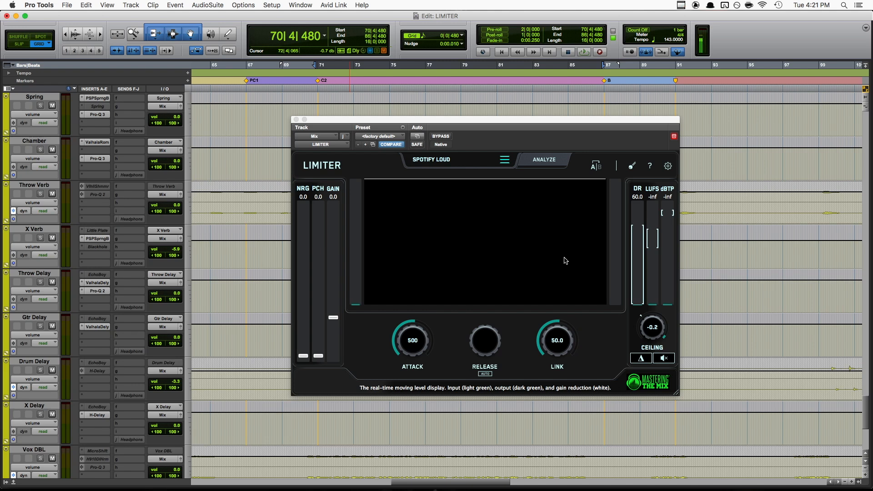
left_click(546, 160)
key("space")
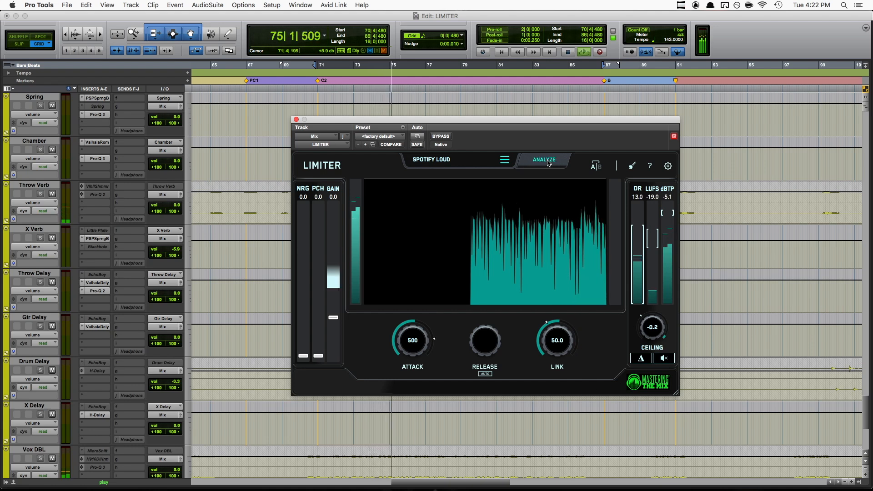
key("space")
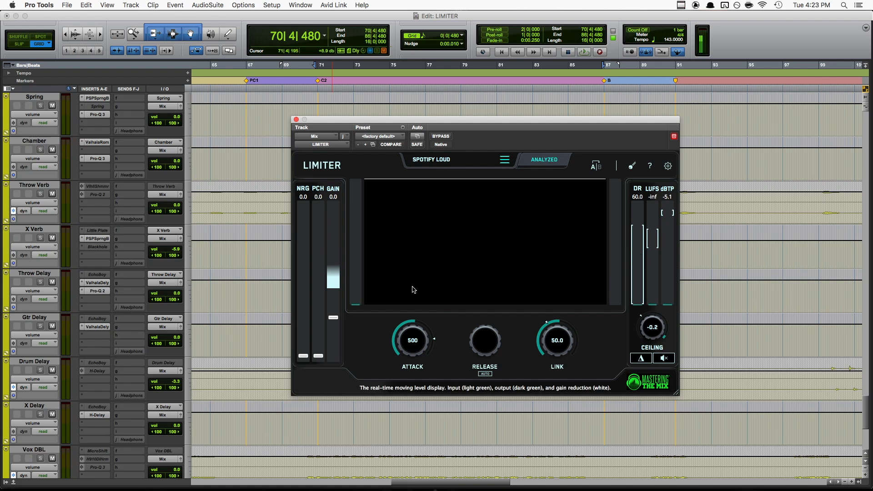
Set the limiter's attack to 2298, the link to 36.9 and the ceiling to -2.0
left_click_drag(413, 341, 416, 301)
left_click_drag(564, 346, 560, 365)
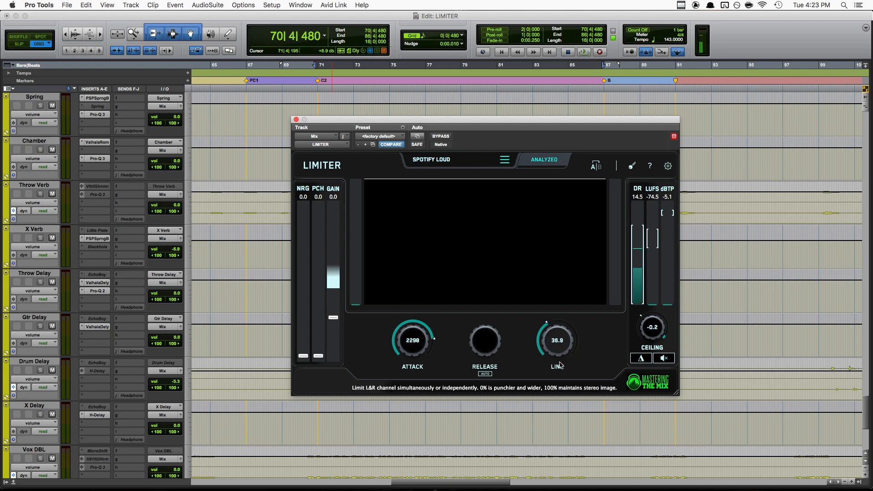
left_click_drag(653, 326, 659, 418)
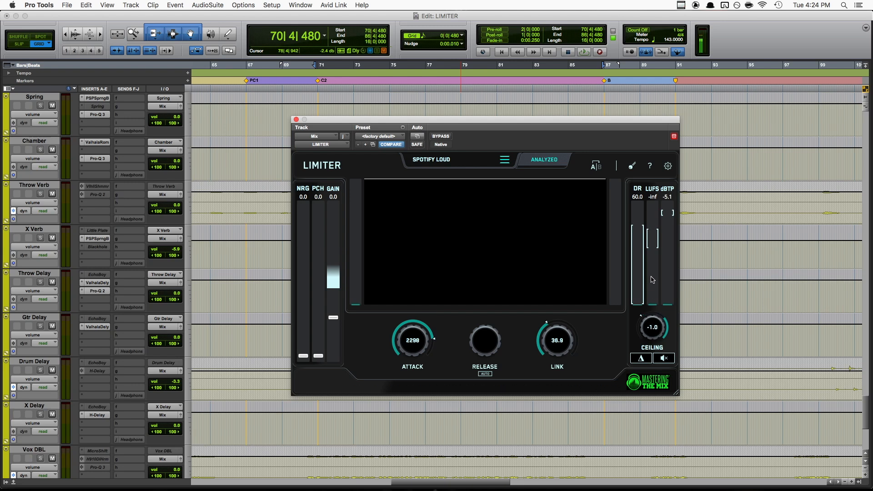
scroll(655, 329, "down", 1)
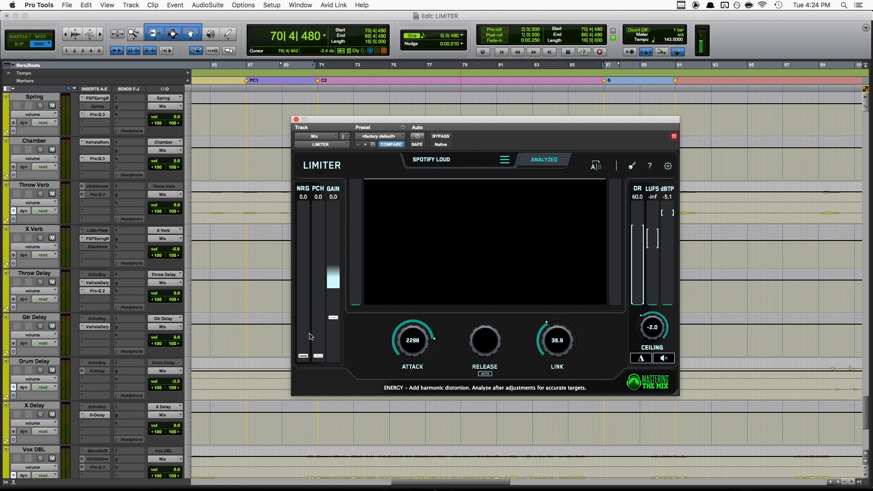
Audition the effect of the energy control during playback and return it to 0.0
key("space")
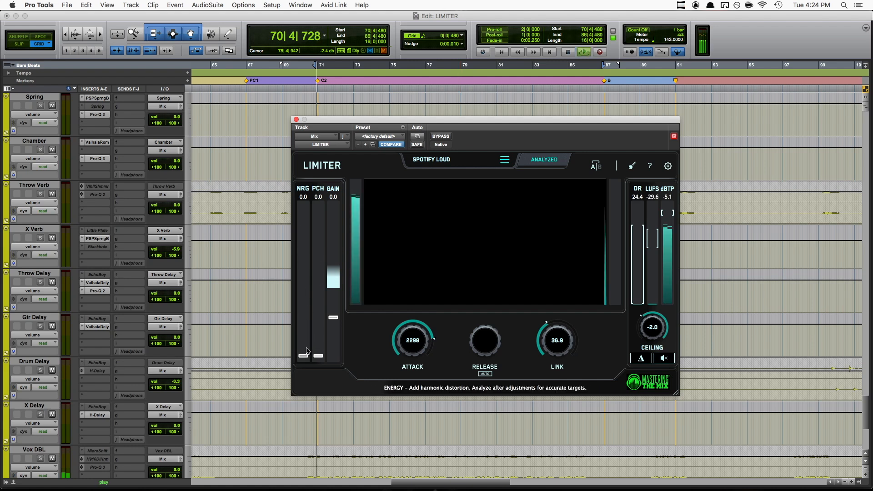
left_click_drag(304, 356, 313, 403)
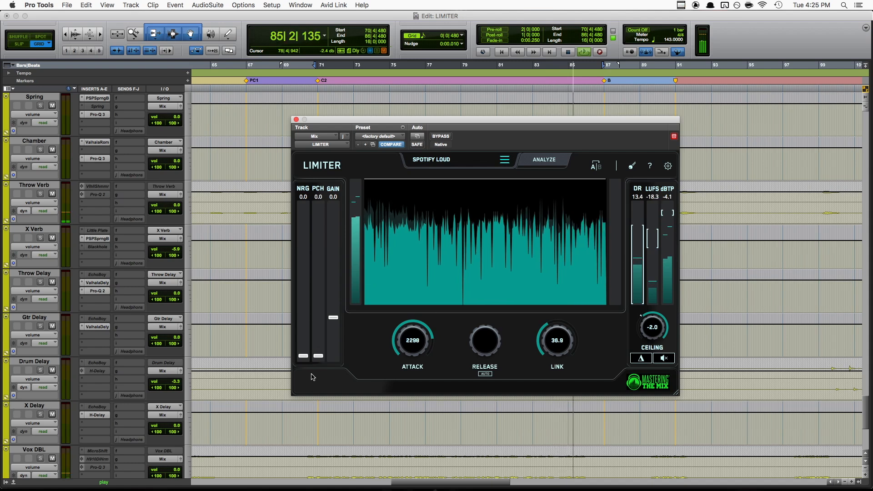
key("space")
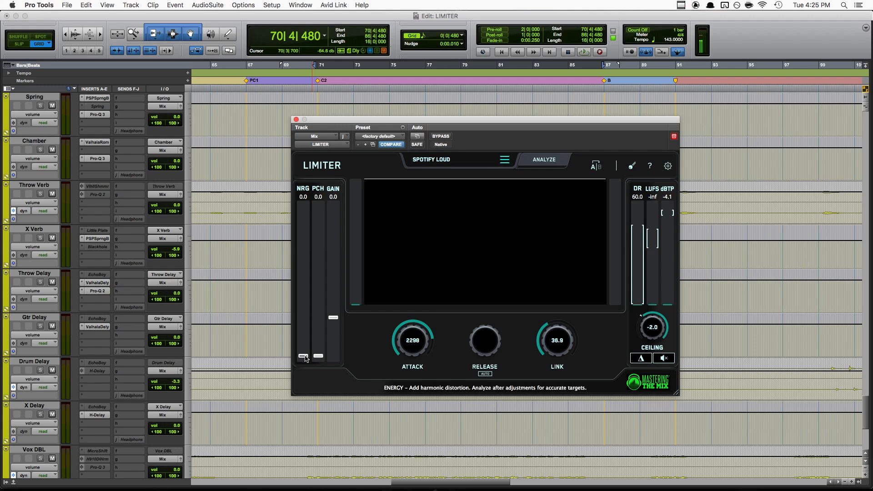
Set the energy to 8.4 and the punch to 10.0 while auditioning the mix
left_click_drag(307, 339, 320, 344)
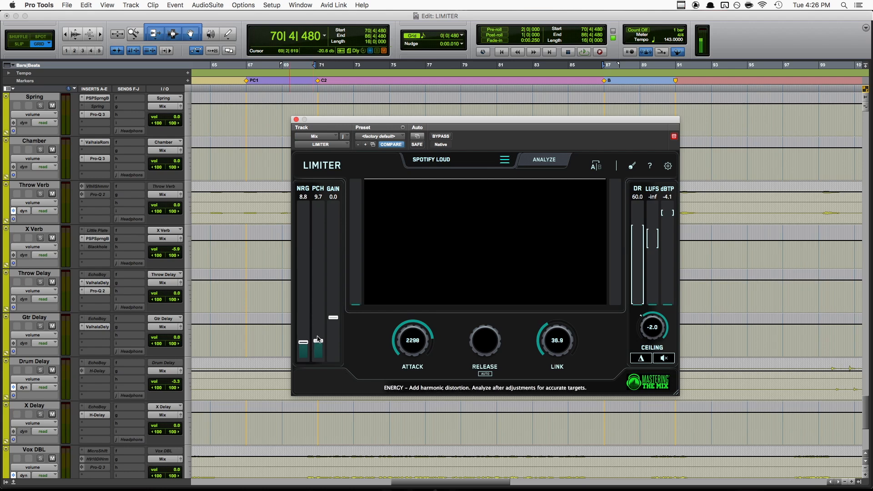
key("space")
mouse_move(304, 343)
left_mouse_down()
mouse_move(306, 400)
mouse_move(304, 343)
mouse_move(319, 341)
mouse_move(318, 369)
mouse_move(319, 341)
left_mouse_up()
mouse_move(364, 490)
key("space")
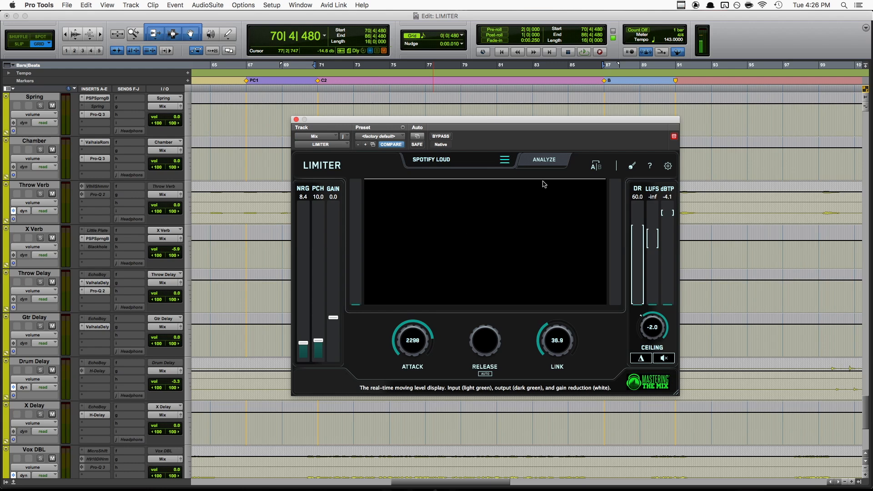
Analyze the mix again during playback to update the limiter's target settings
key("space")
left_click(545, 160)
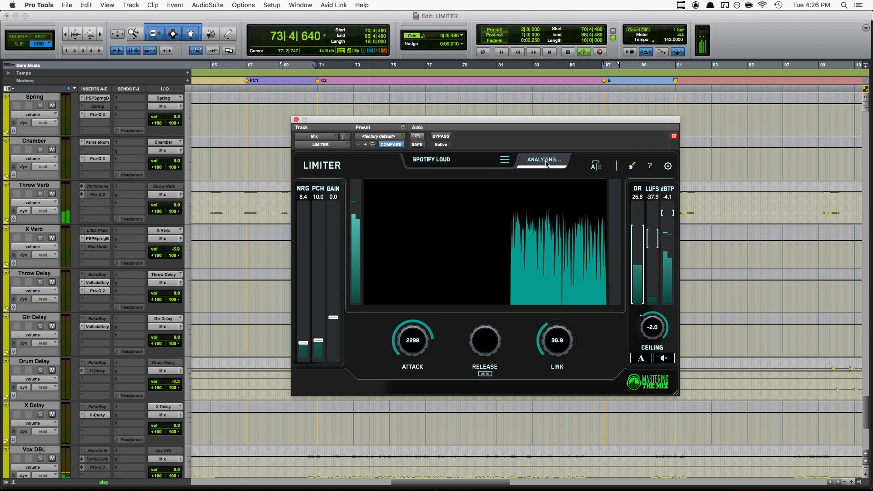
key("space")
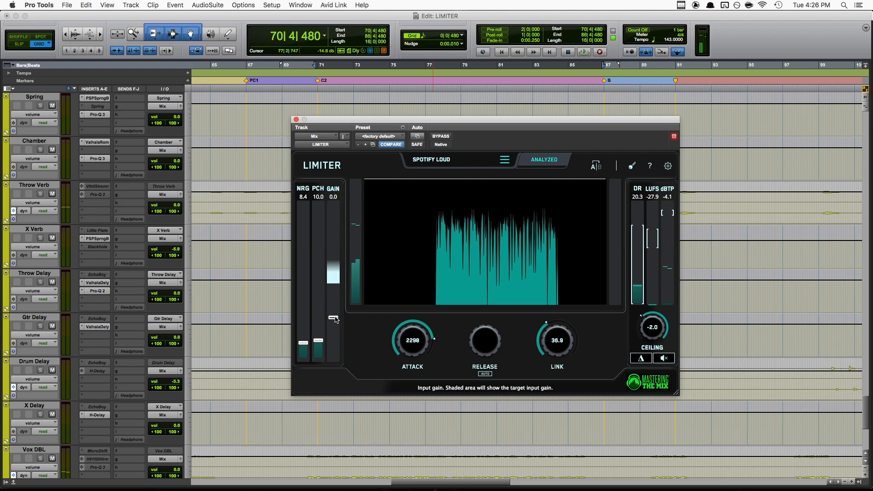
Raise the input gain to 9.2, audition the mix, and increase the gain to 11.0 during playback
left_click_drag(337, 314, 338, 275)
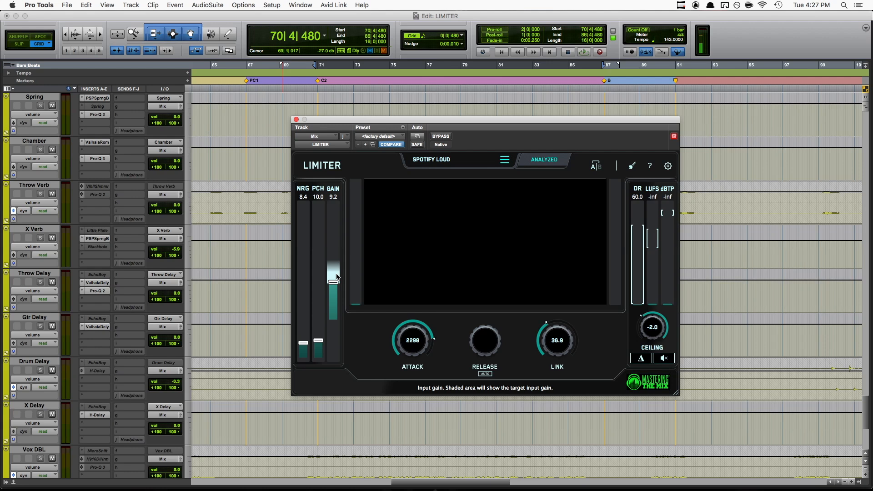
key("space")
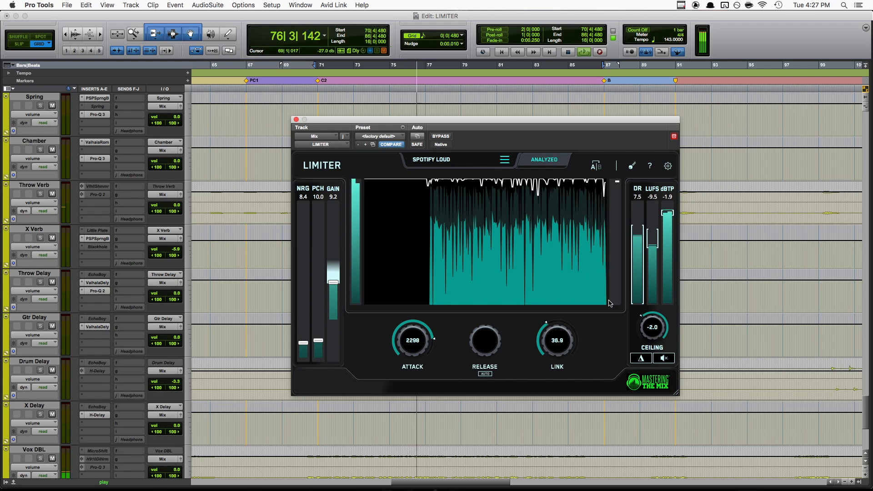
key("space")
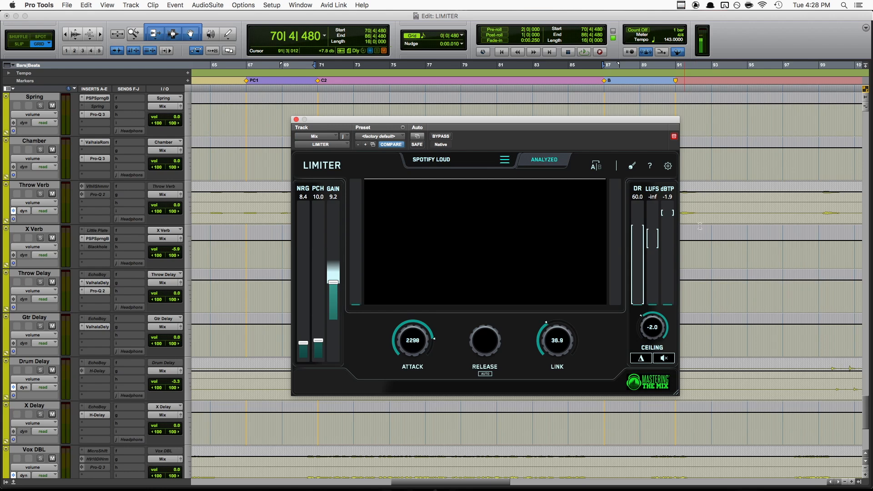
key("space")
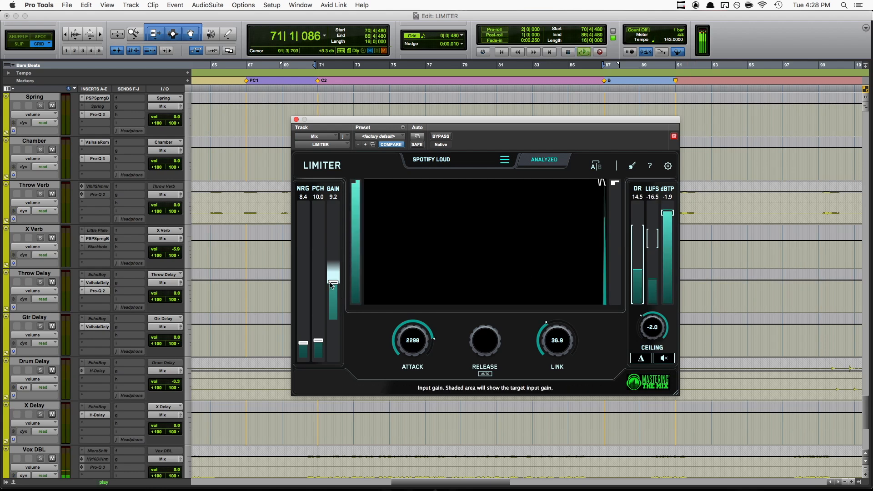
left_click_drag(333, 282, 334, 275)
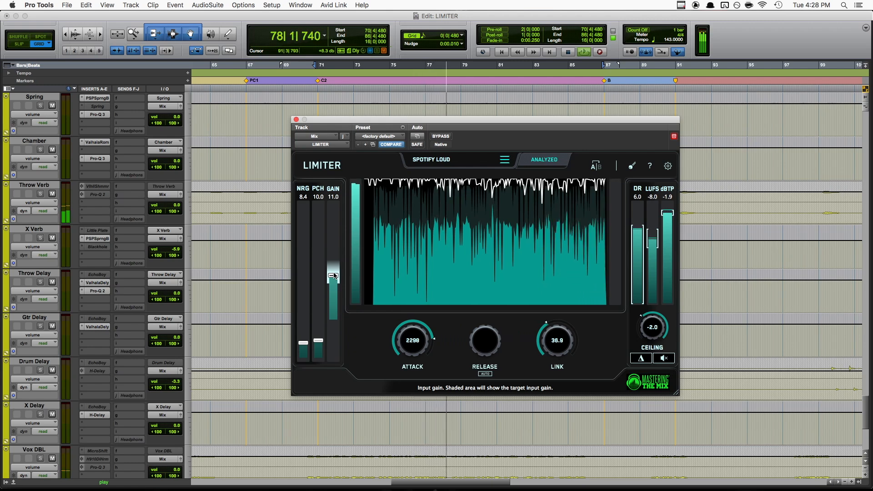
key("space")
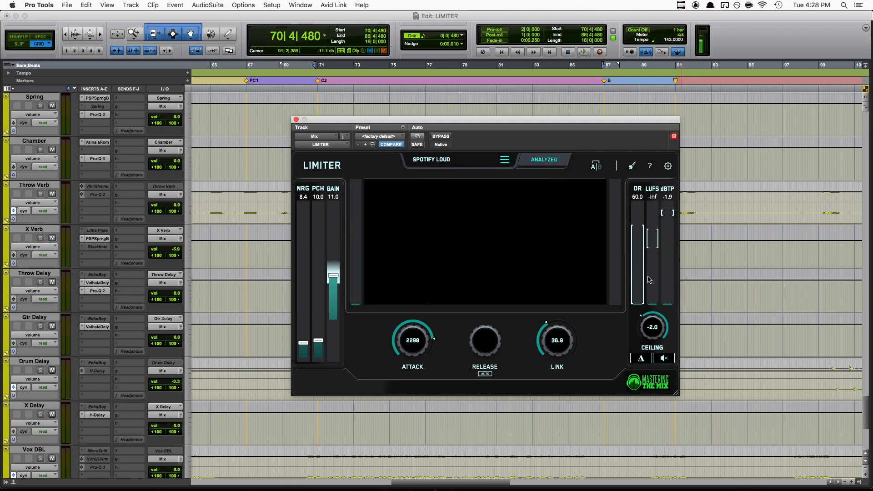
Try a ceiling of -0.9 during playback against the peak target range, and restore it to -2.0
mouse_move(674, 237)
mouse_move(669, 201)
key("space")
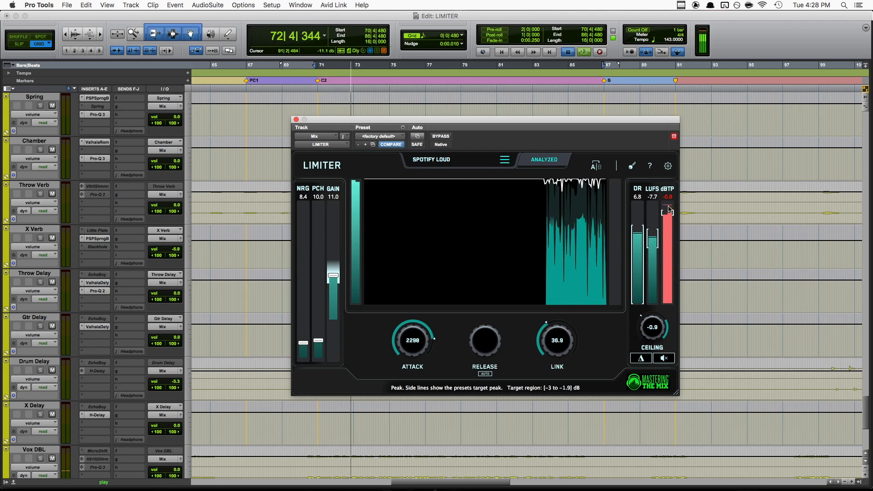
key("space")
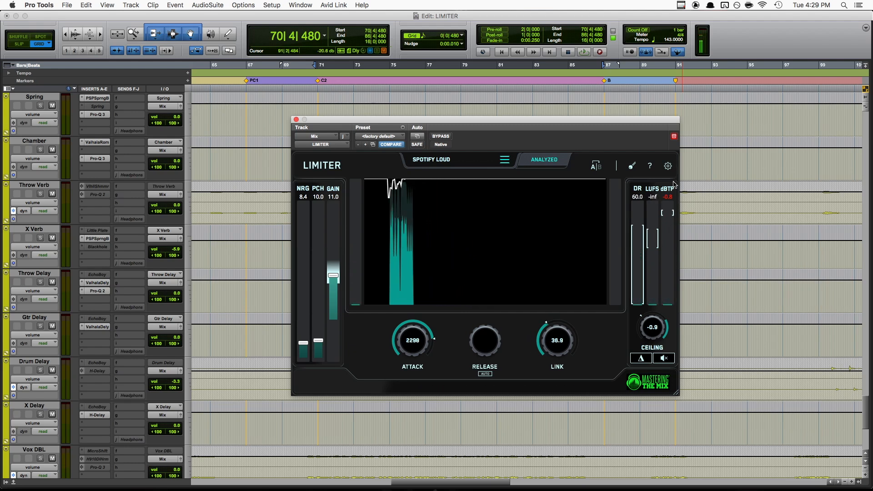
left_click_drag(650, 324, 646, 349)
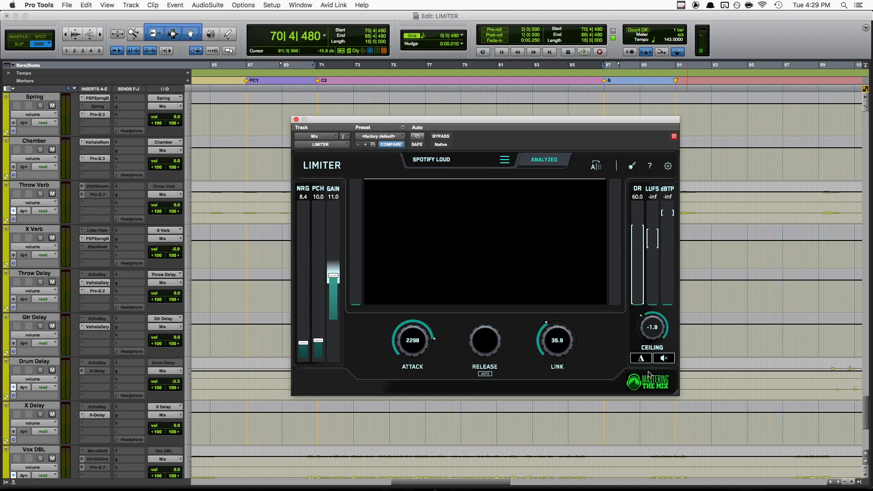
Play the mix and enable the level-matched bypass to compare it with the limited sound
left_click(667, 358)
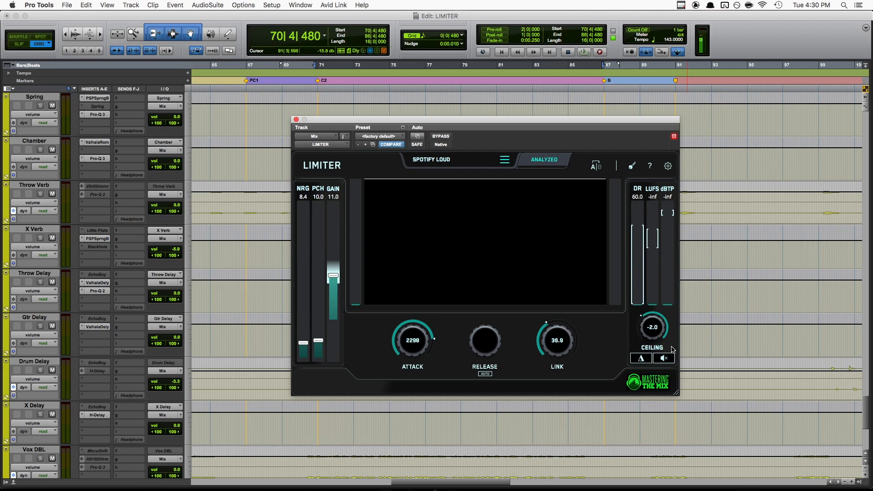
key("space")
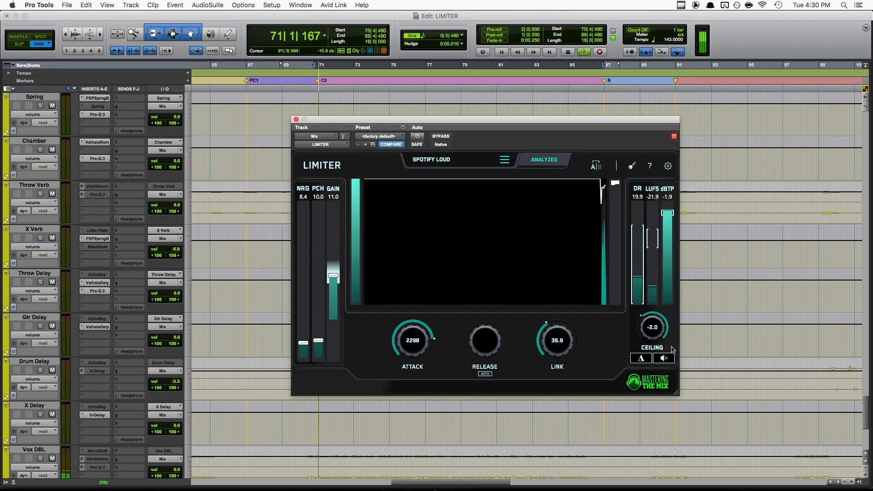
left_click(665, 358)
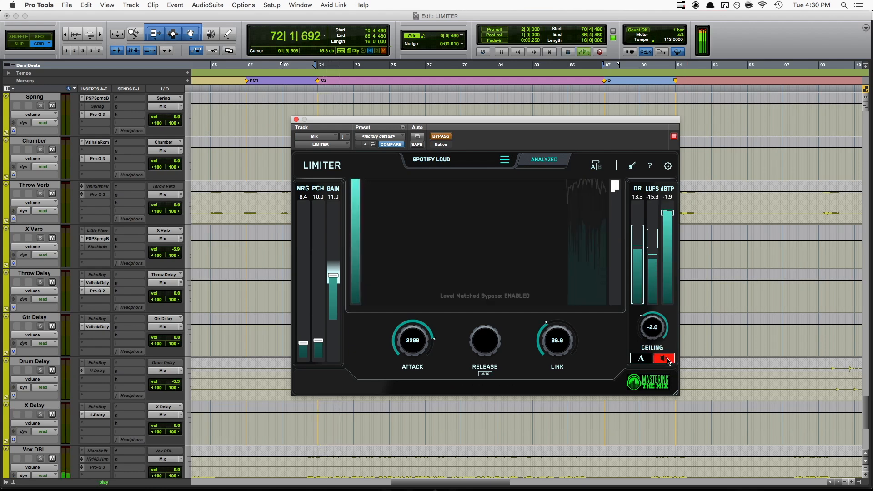
Compare the limited and level-matched bypassed sound during playback, leave the bypass disabled, and stop playback
left_click(667, 359)
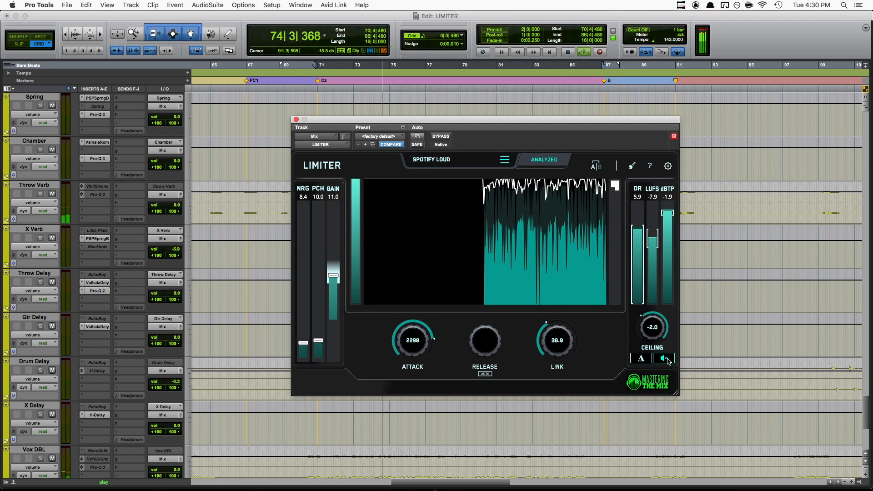
left_click(666, 360)
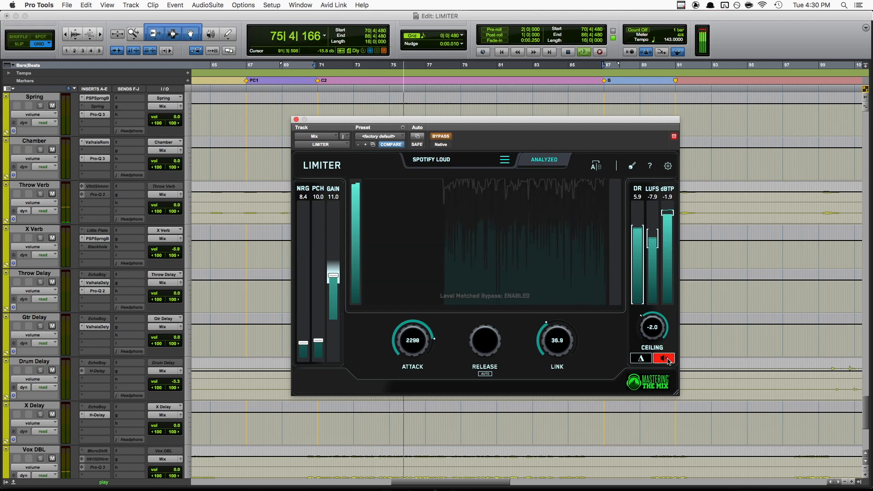
left_click(666, 359)
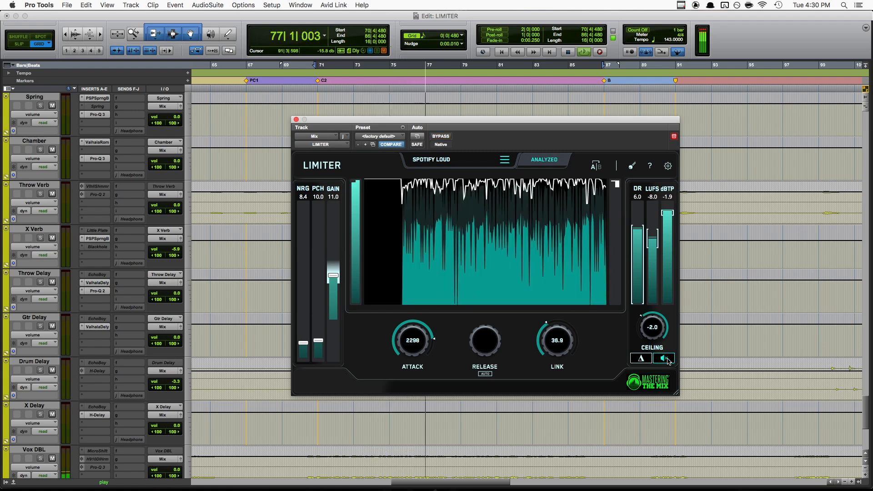
key("space")
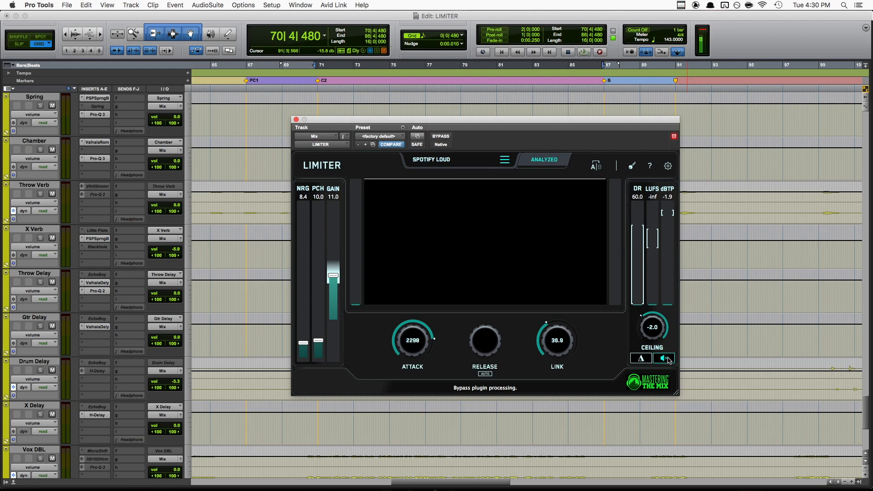
Demonstrate the level-matched bypass by toggling it repeatedly with playback stopped, leaving it disabled
left_click(665, 359)
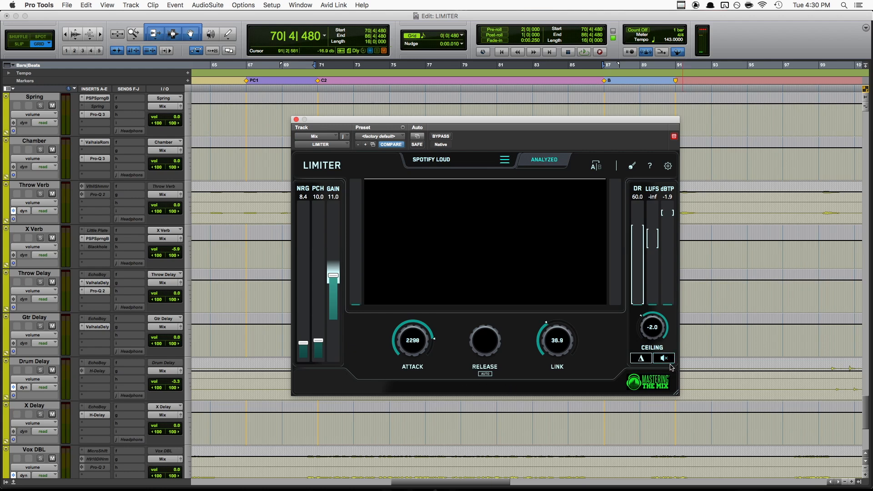
left_click(666, 360)
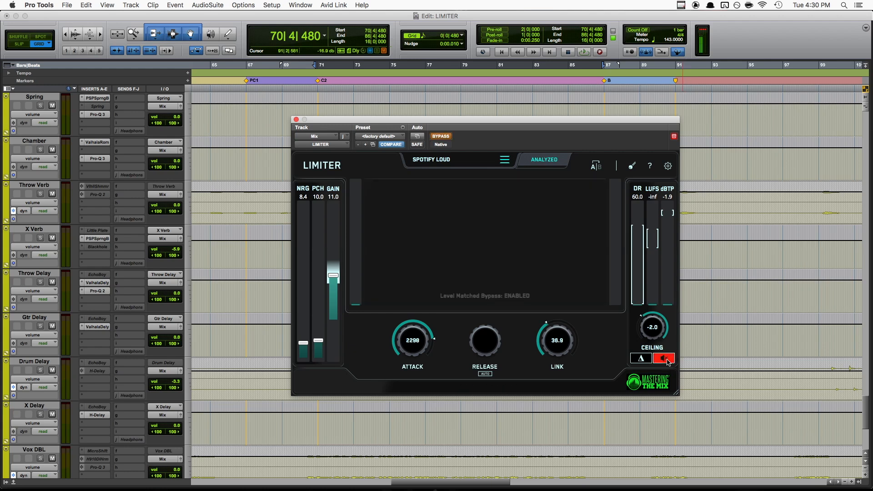
left_click(667, 360)
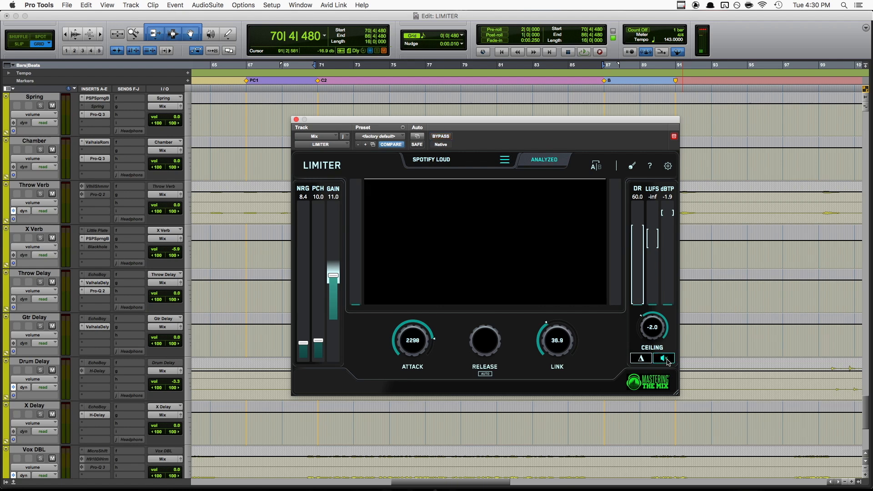
left_click(667, 360)
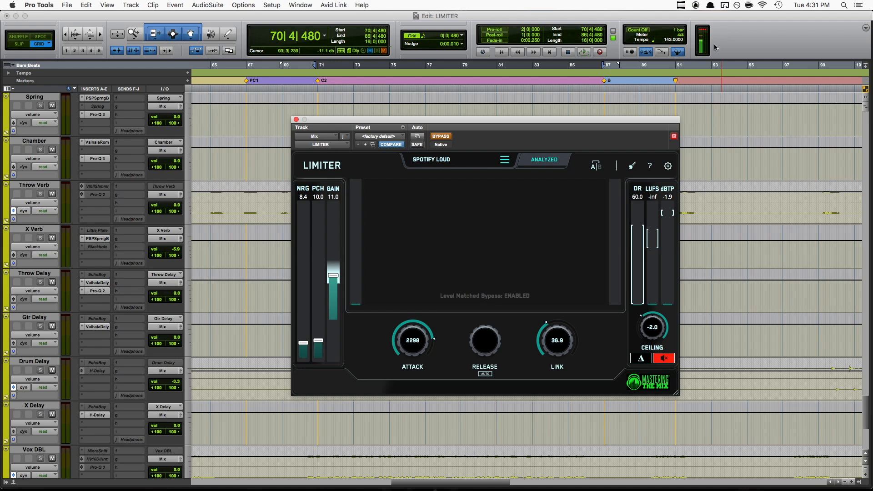
left_click(662, 358)
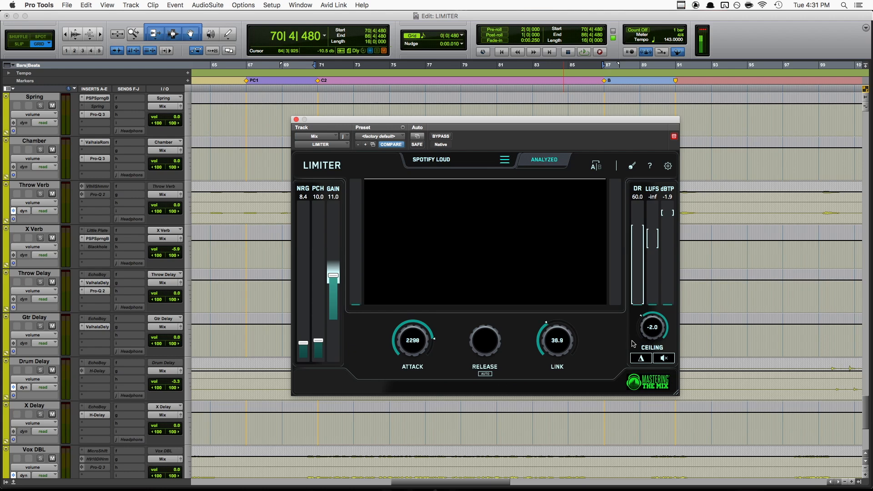
Review the limiter's settings, including the level match bypass and True Peak limiting options, and close them
left_click(667, 166)
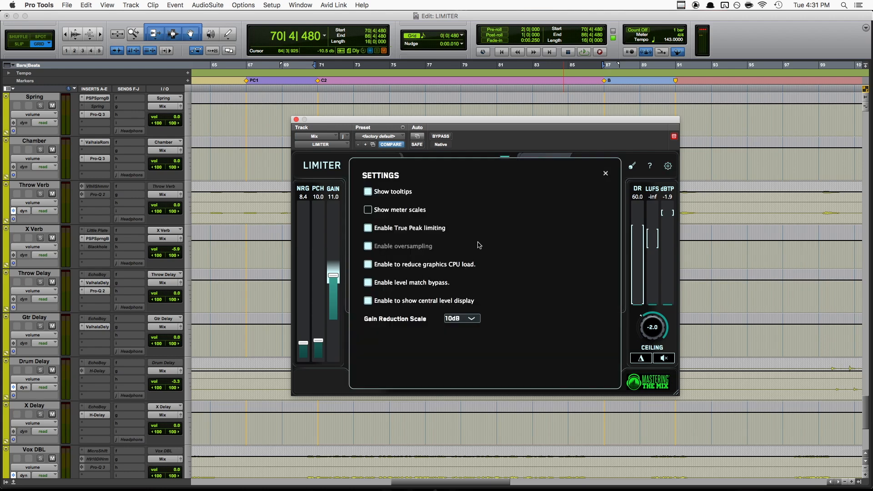
left_click(606, 174)
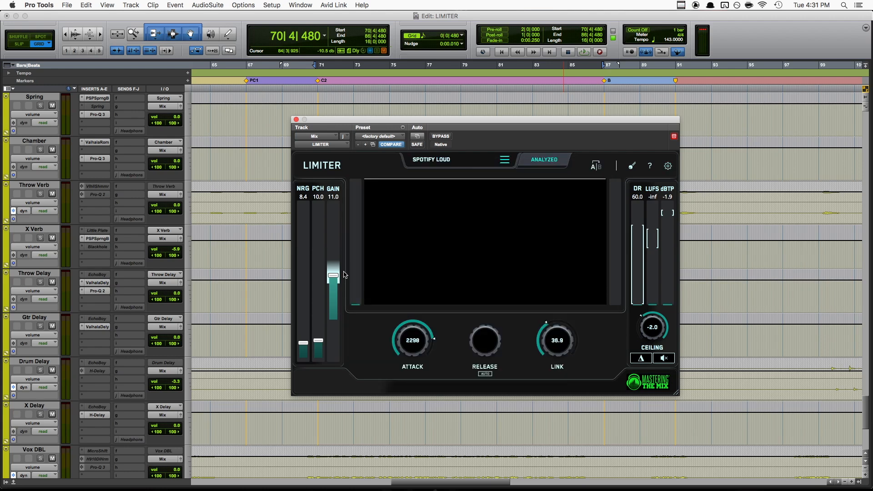